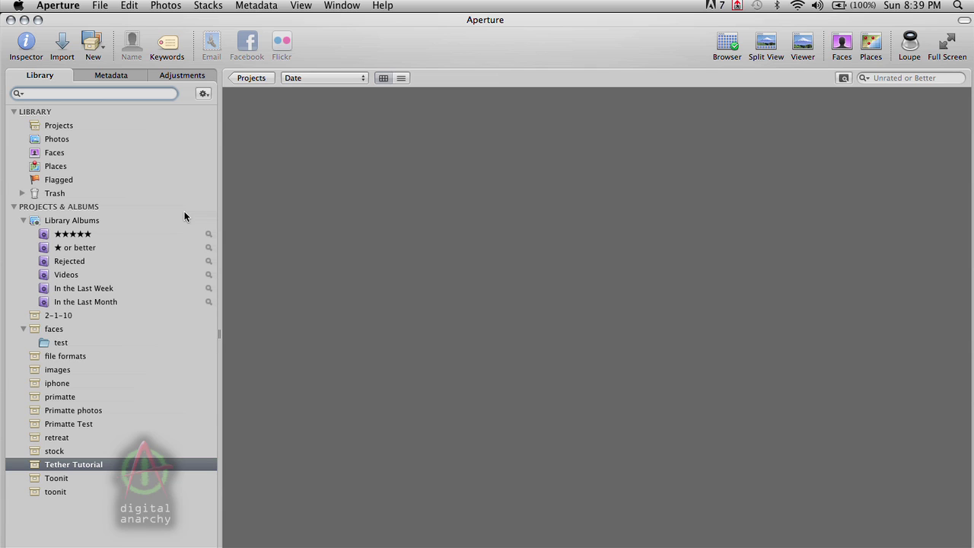
# Start a tethered session into Tether Tutorial, naming shots 'Primatte' with a counter
pyautogui.click(102, 7)
pyautogui.moveTo(154, 172)
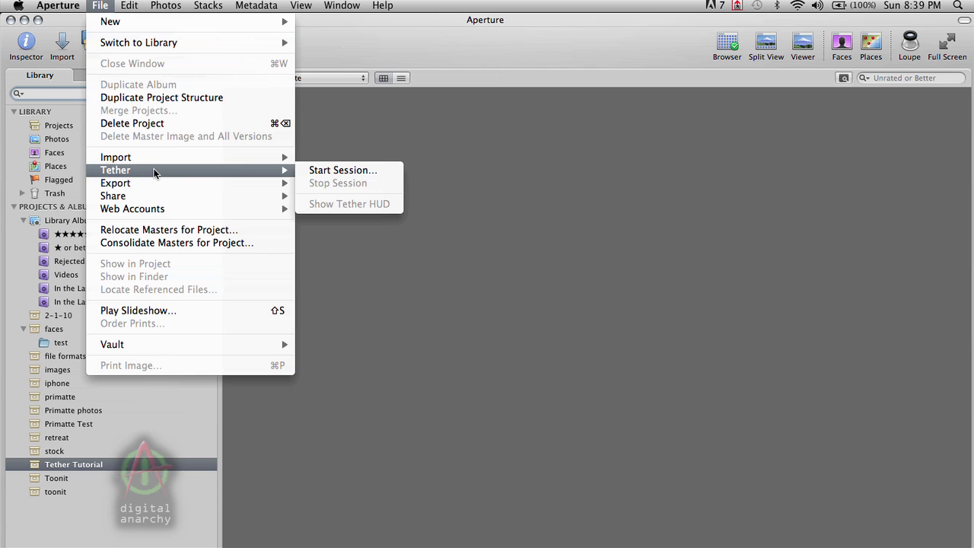
pyautogui.click(342, 170)
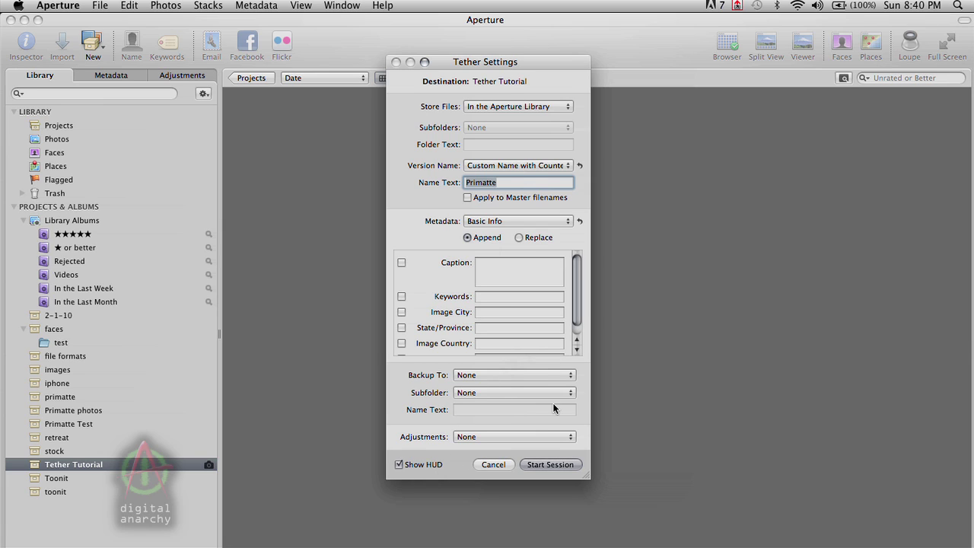
pyautogui.click(552, 464)
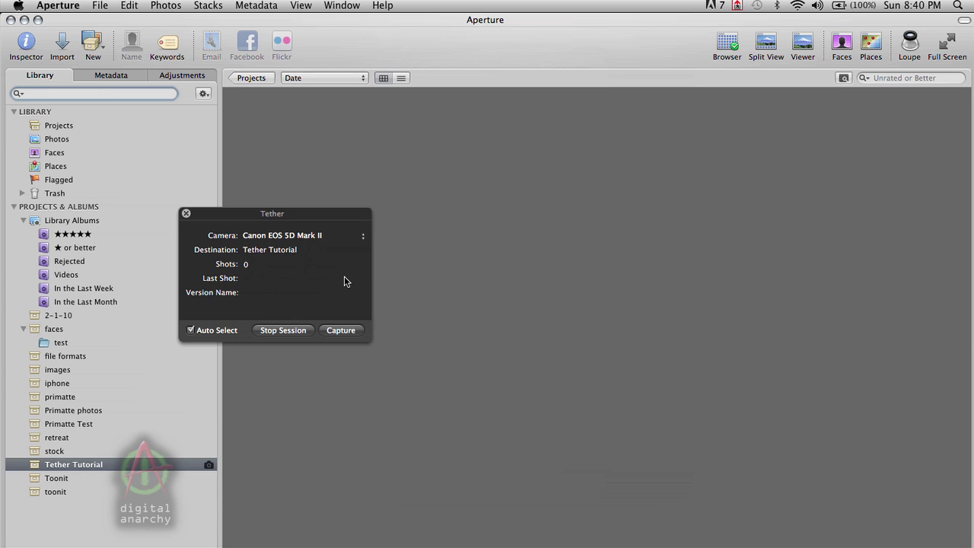
# Capture the first green-screen shot, Primatte001, and bring up the Edit with Plug-in menu
pyautogui.click(342, 331)
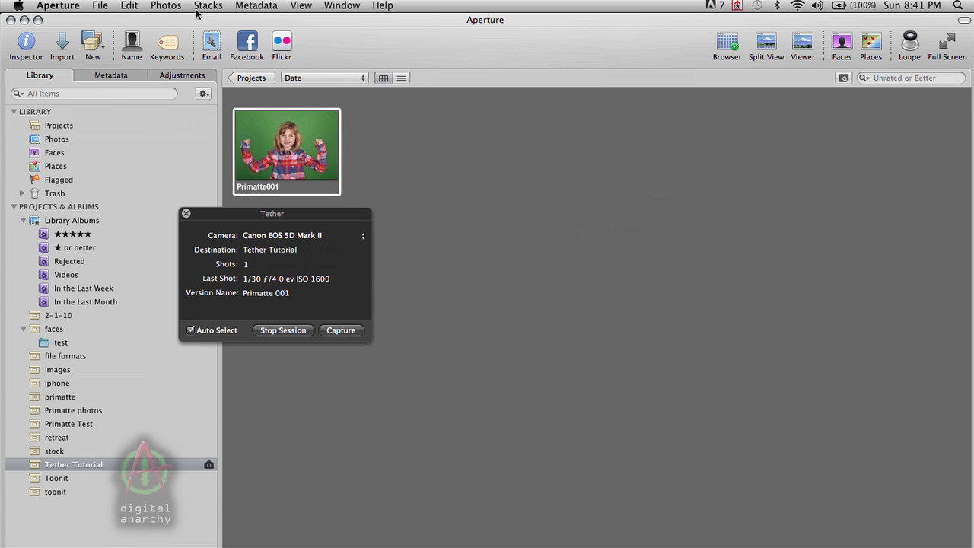
pyautogui.click(172, 7)
pyautogui.moveTo(245, 144)
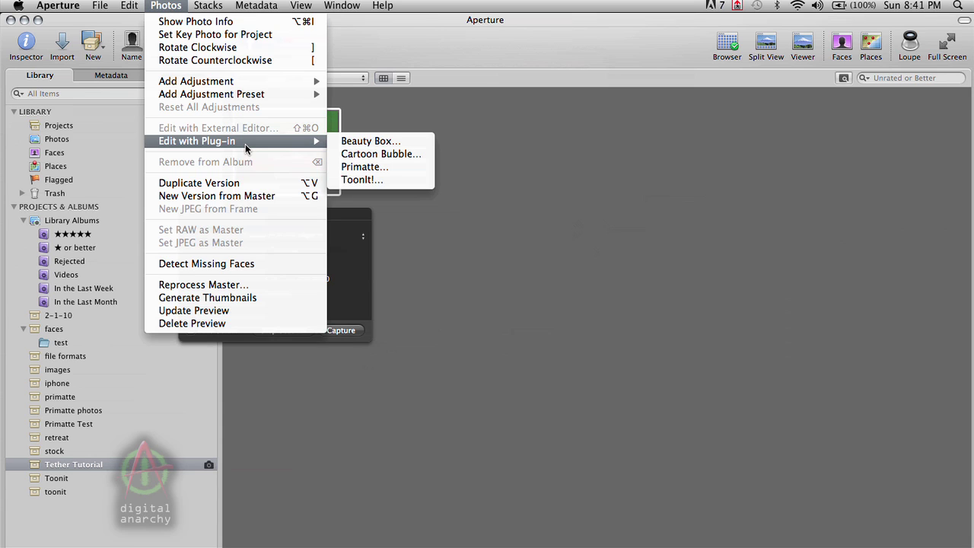
# Open Primatte001 in Primatte, AutoMask the green screen, and return the keyed version to Aperture
pyautogui.click(384, 169)
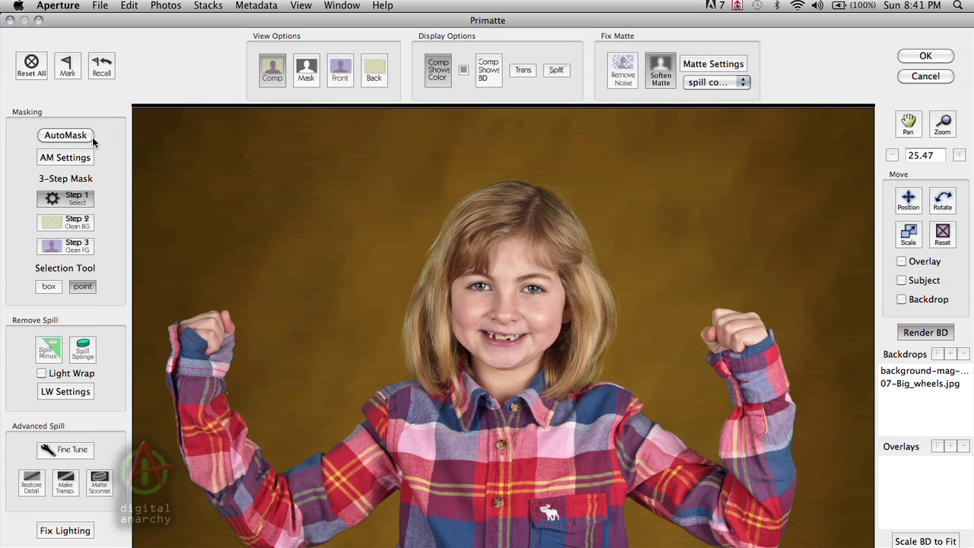
pyautogui.click(65, 136)
pyautogui.click(926, 57)
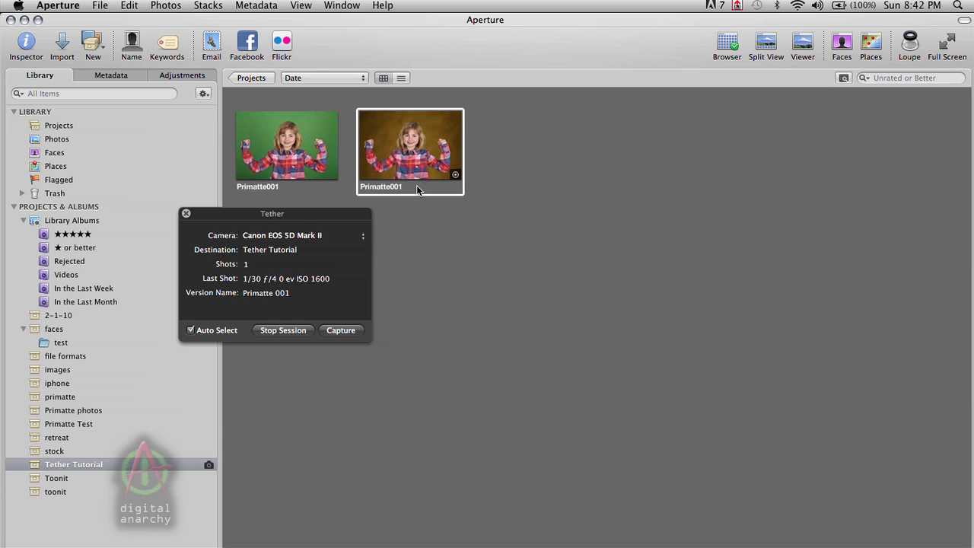
pyautogui.click(107, 7)
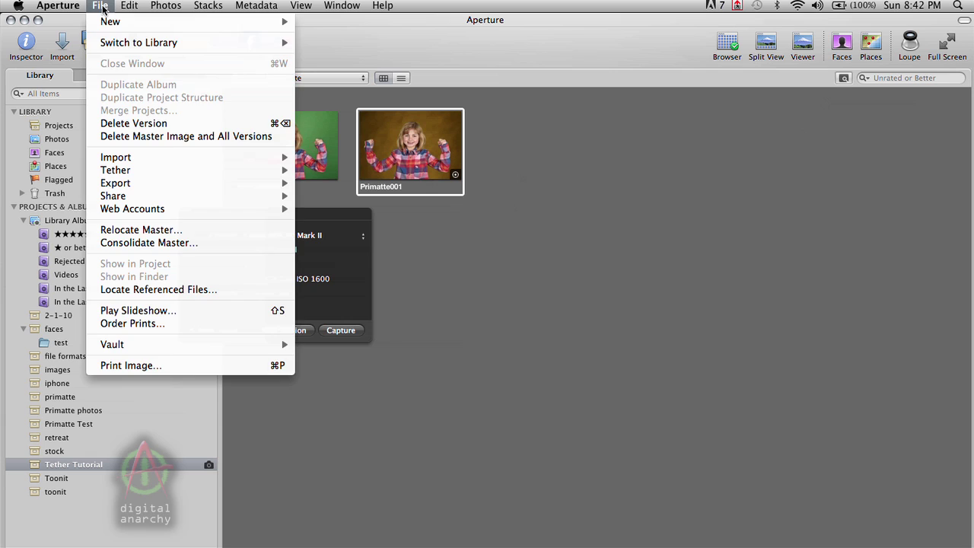
pyautogui.click(233, 366)
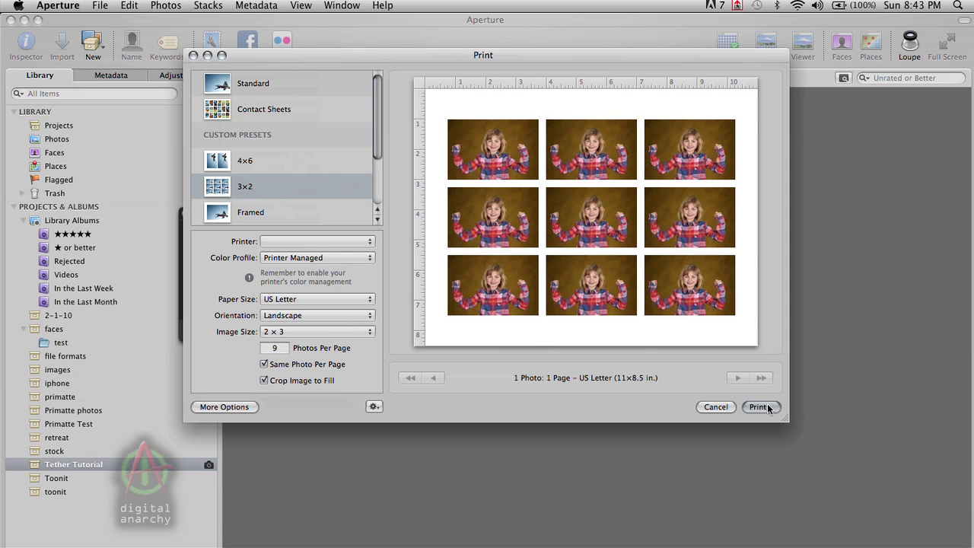
pyautogui.click(716, 407)
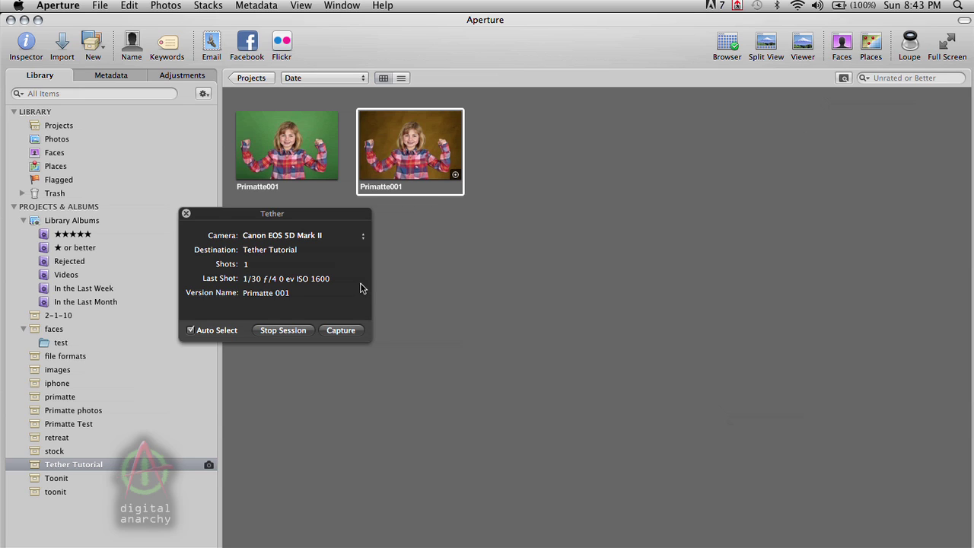
# Capture Primatte002, select it, and send it to Primatte via Edit with Plug-in
pyautogui.click(342, 332)
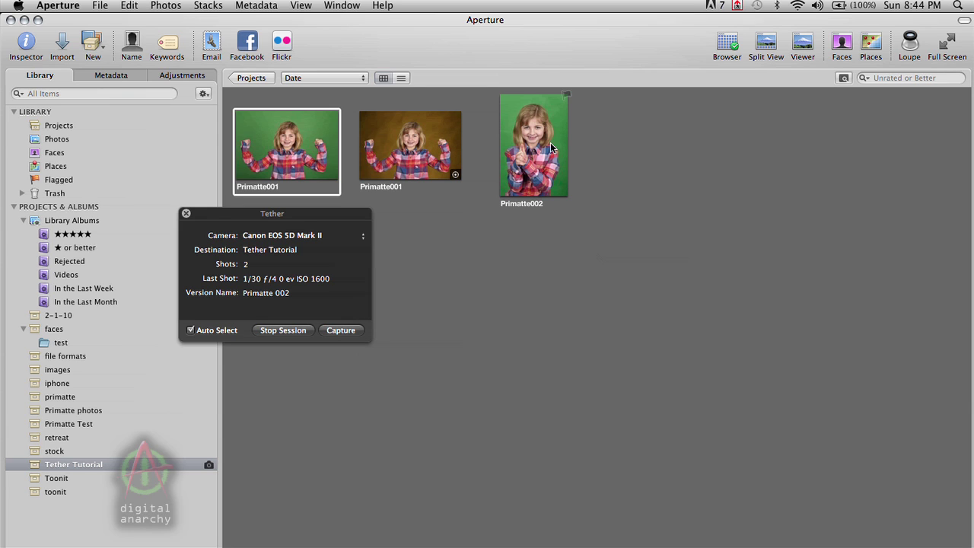
pyautogui.click(548, 150)
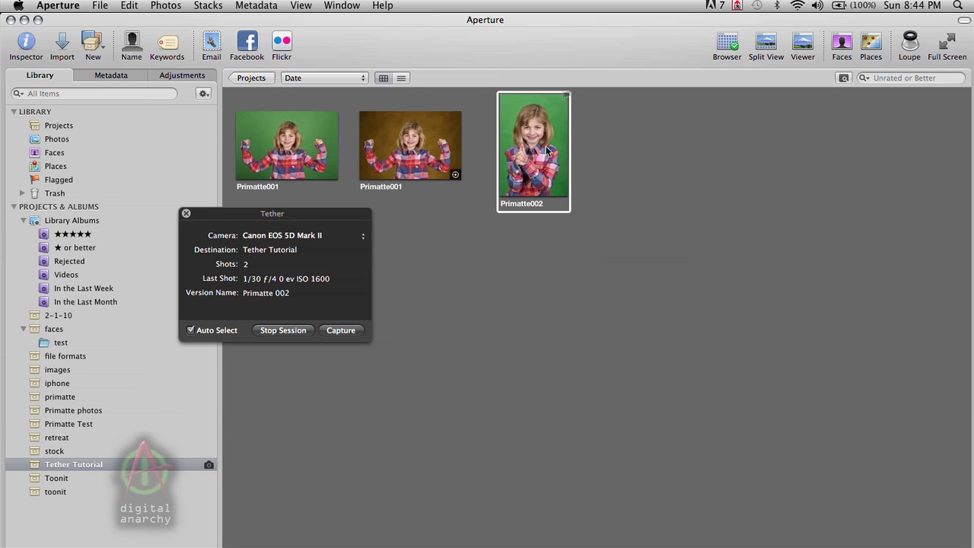
pyautogui.click(170, 6)
pyautogui.moveTo(251, 141)
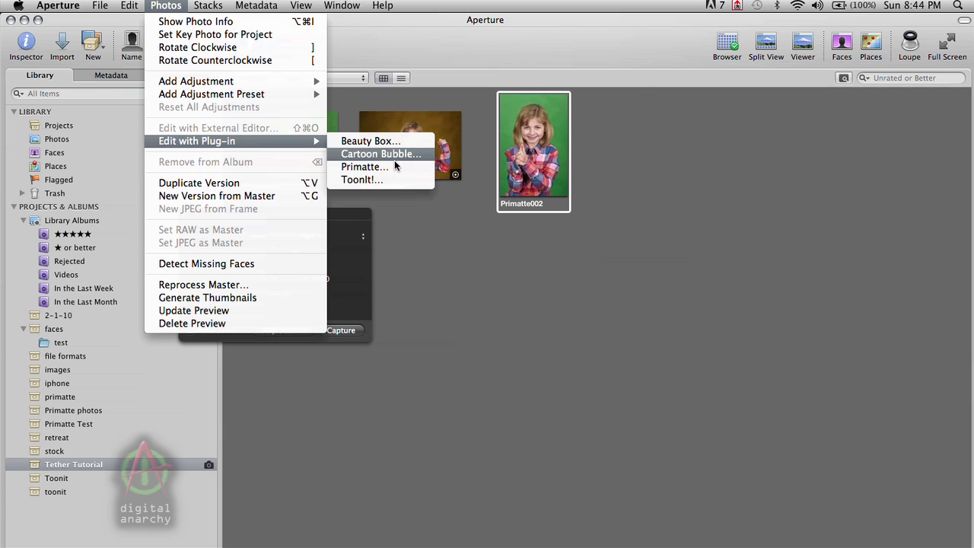
pyautogui.click(364, 167)
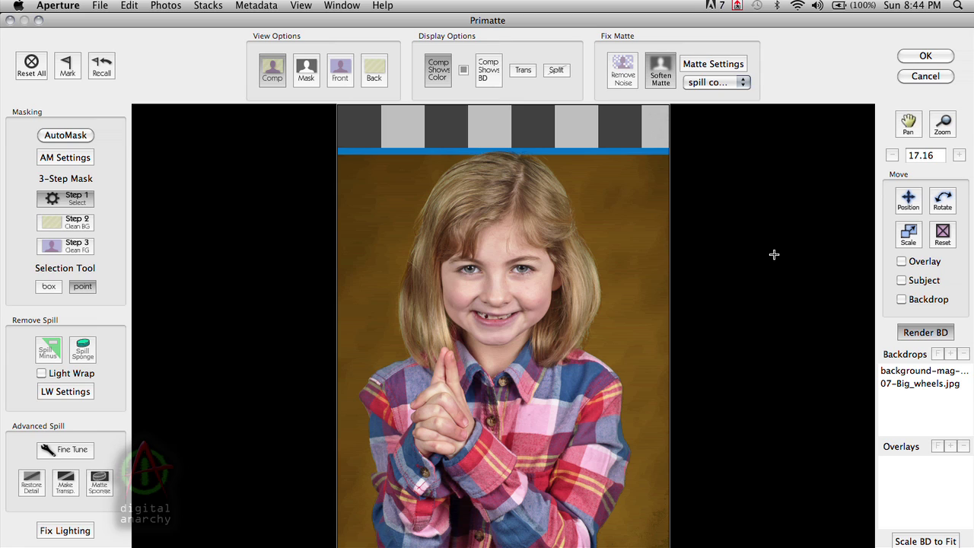
# Put the 07-Big_wheels.jpg sky-and-hills backdrop behind the girl, enlarged and shifted down
pyautogui.click(910, 201)
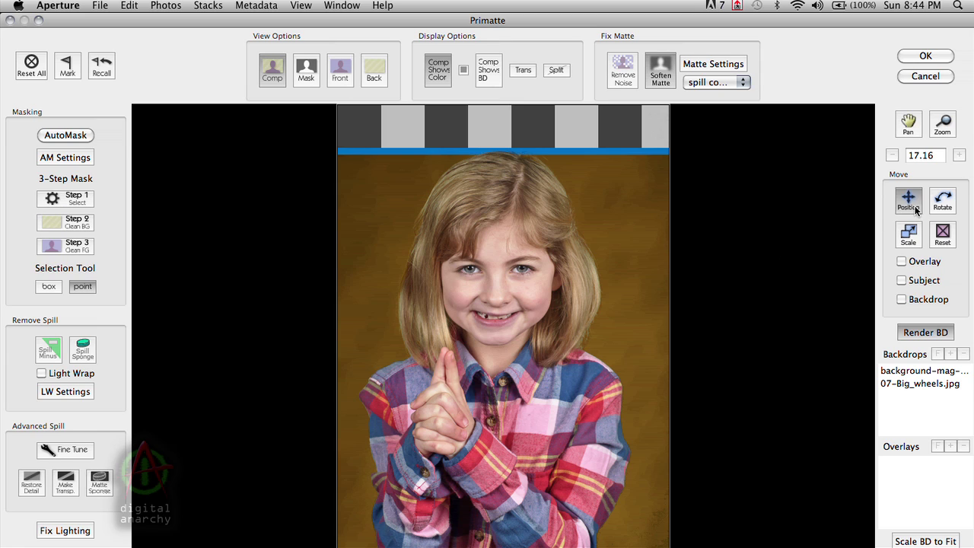
pyautogui.click(901, 300)
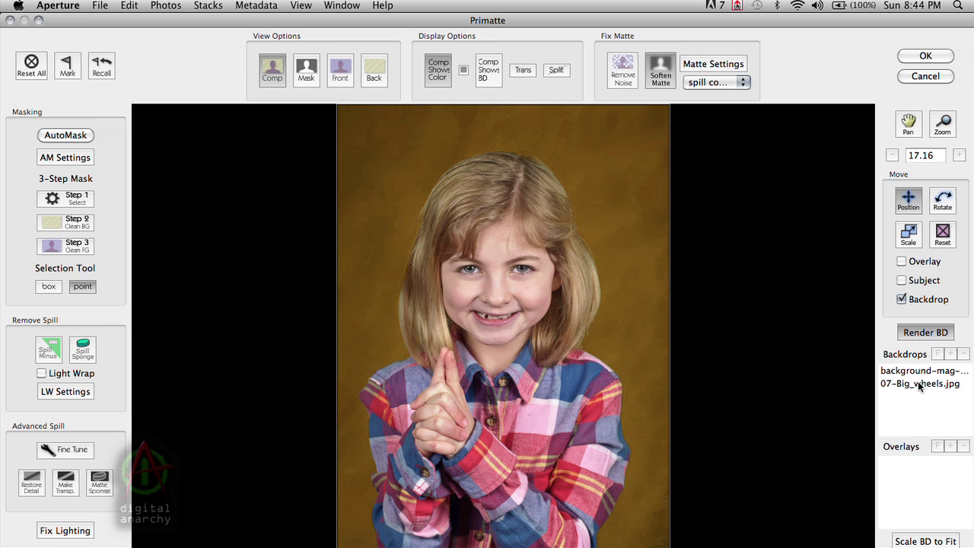
pyautogui.click(918, 383)
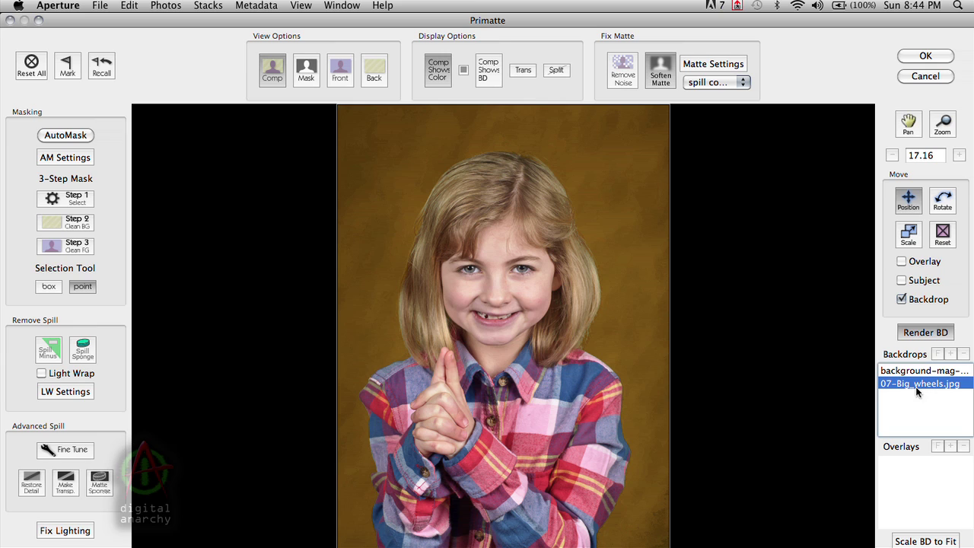
pyautogui.click(939, 354)
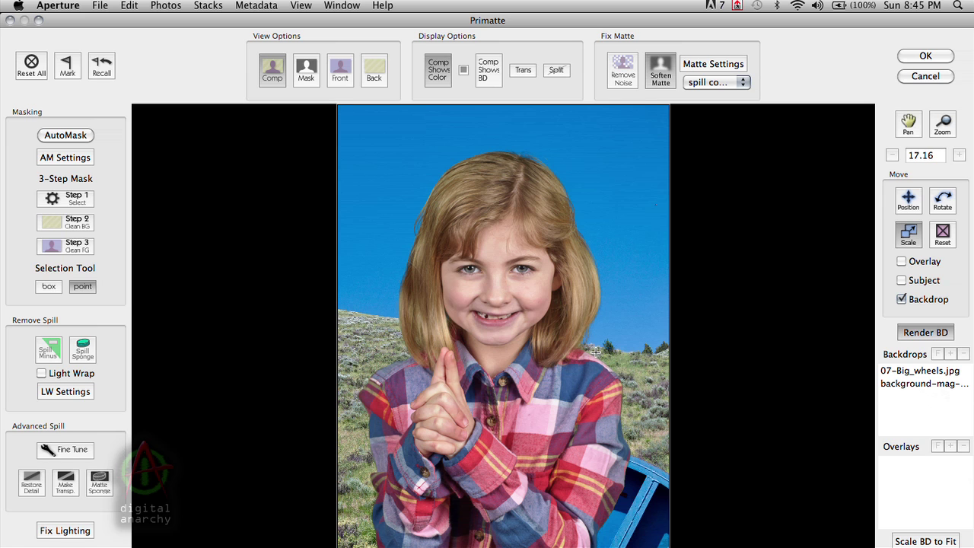
pyautogui.moveTo(595, 355); pyautogui.dragTo(649, 316)
pyautogui.click(908, 199)
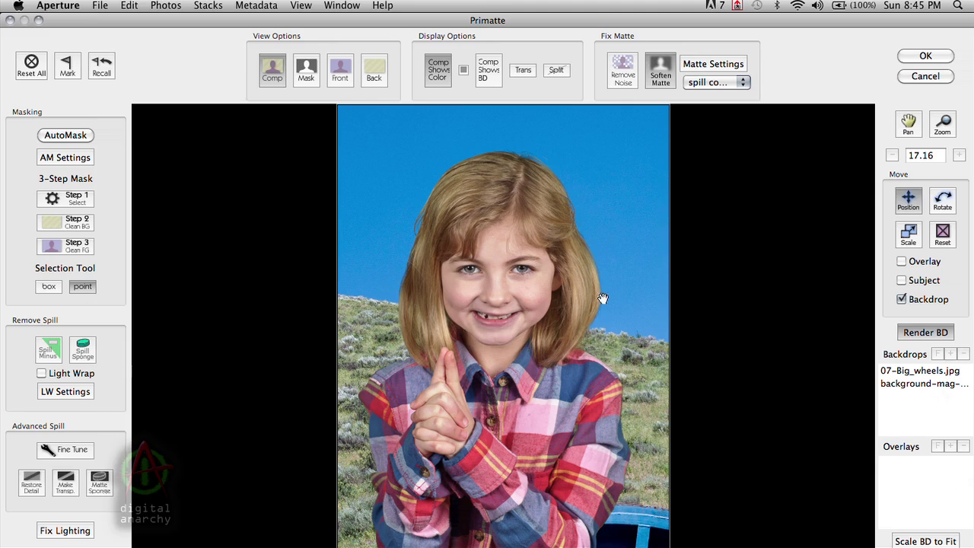
pyautogui.moveTo(600, 296); pyautogui.dragTo(608, 411)
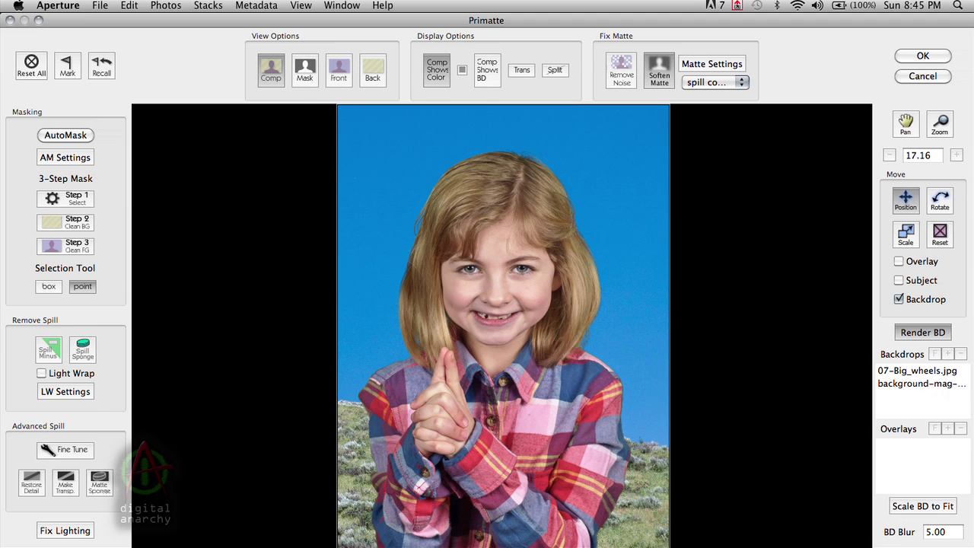
# Set backdrop blur to 9.00 and compare backdrops, keeping 07-Big_wheels.jpg on top
pyautogui.write('9')
pyautogui.press('Return')
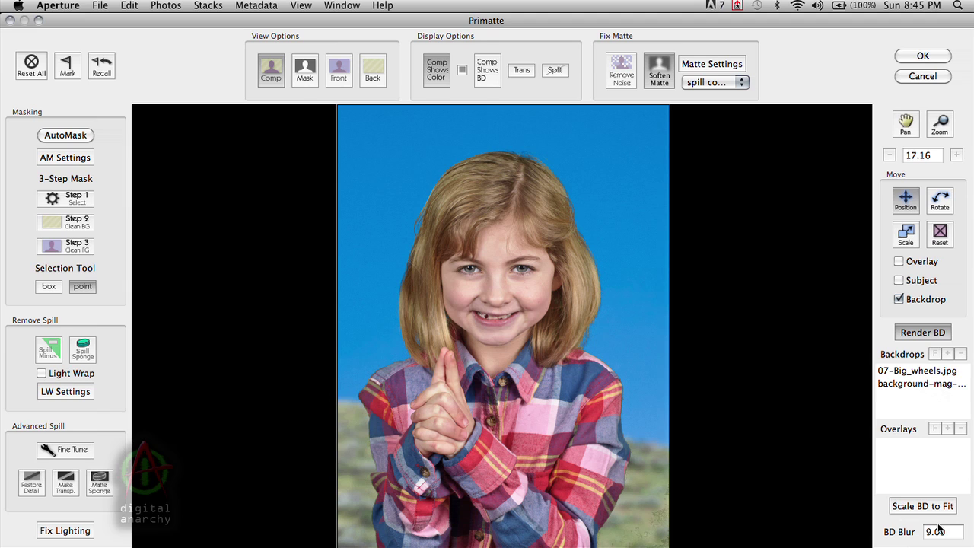
pyautogui.click(925, 383)
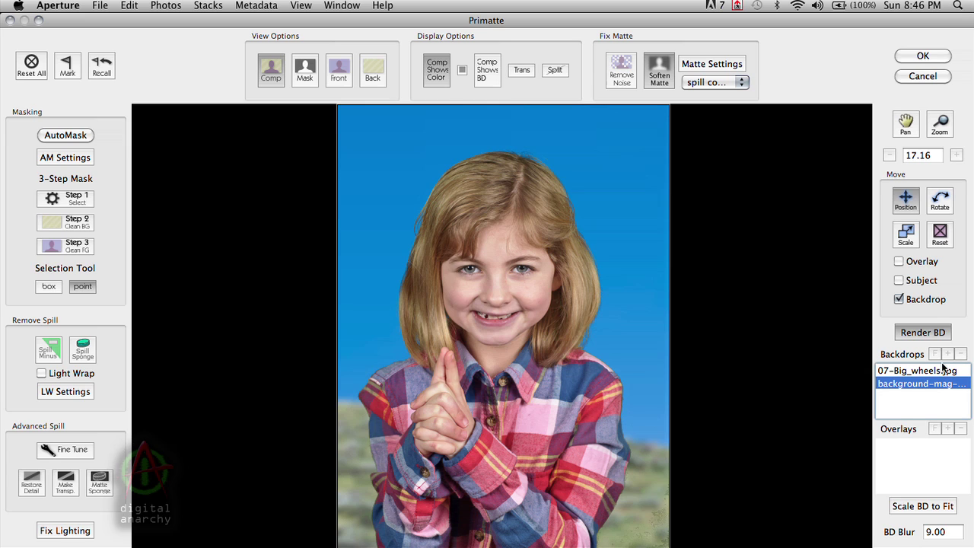
pyautogui.moveTo(943, 369); pyautogui.dragTo(948, 402)
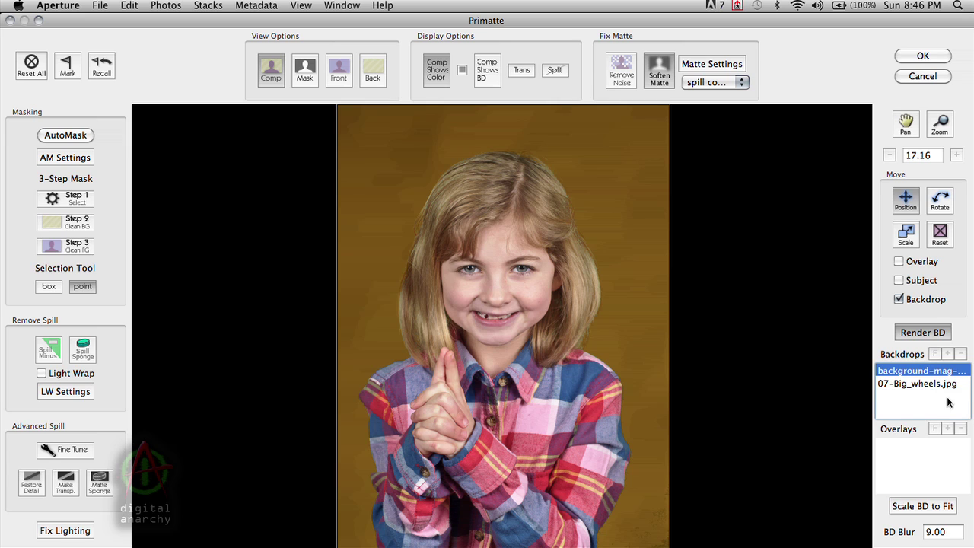
pyautogui.click(930, 384)
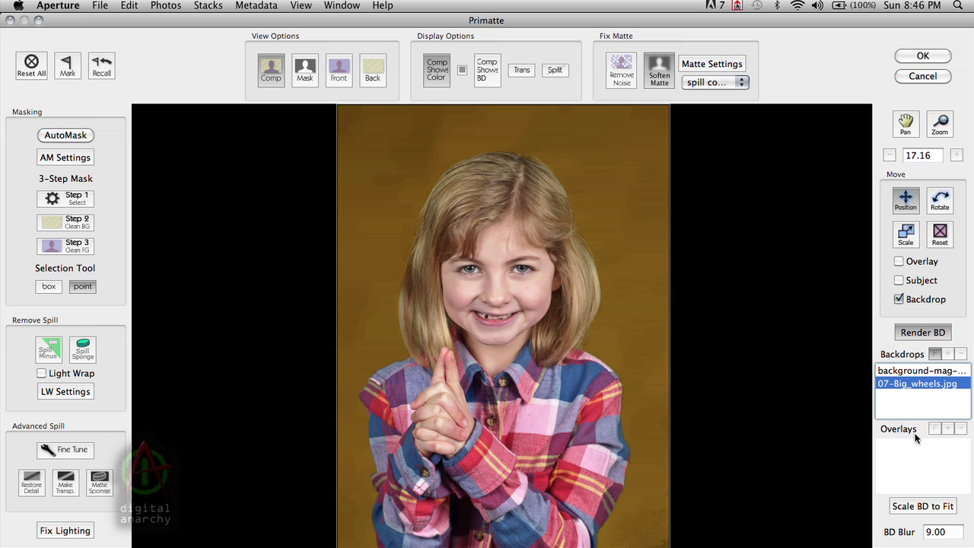
pyautogui.moveTo(917, 383); pyautogui.dragTo(916, 367)
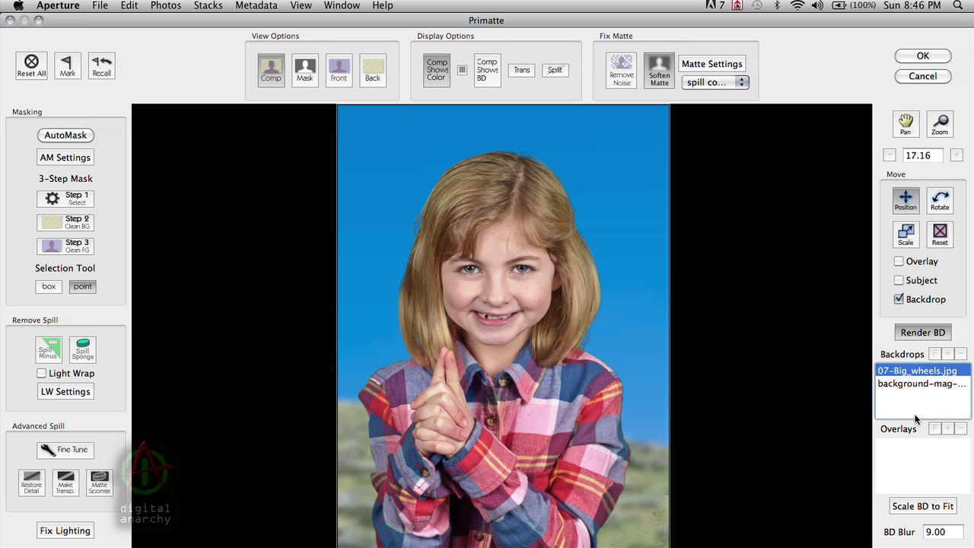
# Switch to Step 2 matte cleanup with box selection, then apply the composite to Aperture
pyautogui.click(904, 456)
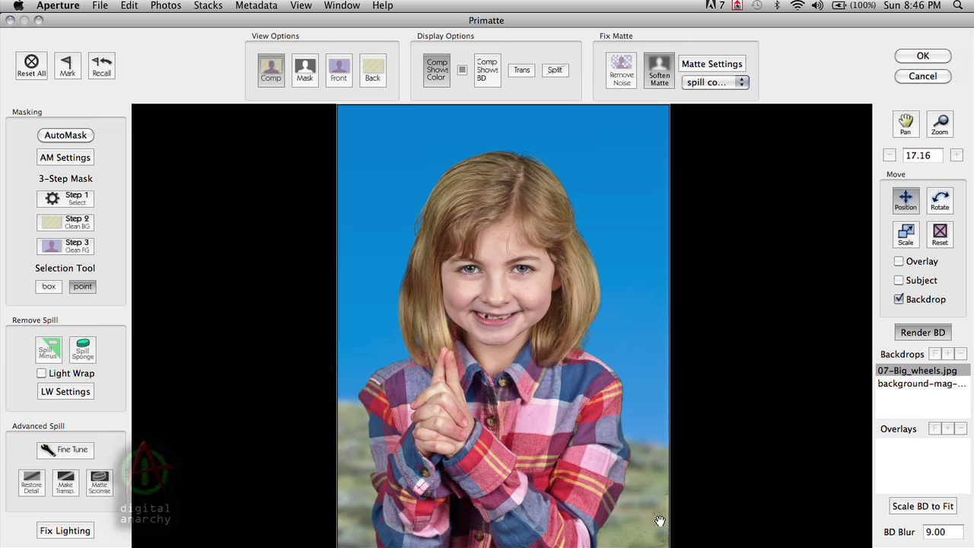
pyautogui.click(84, 225)
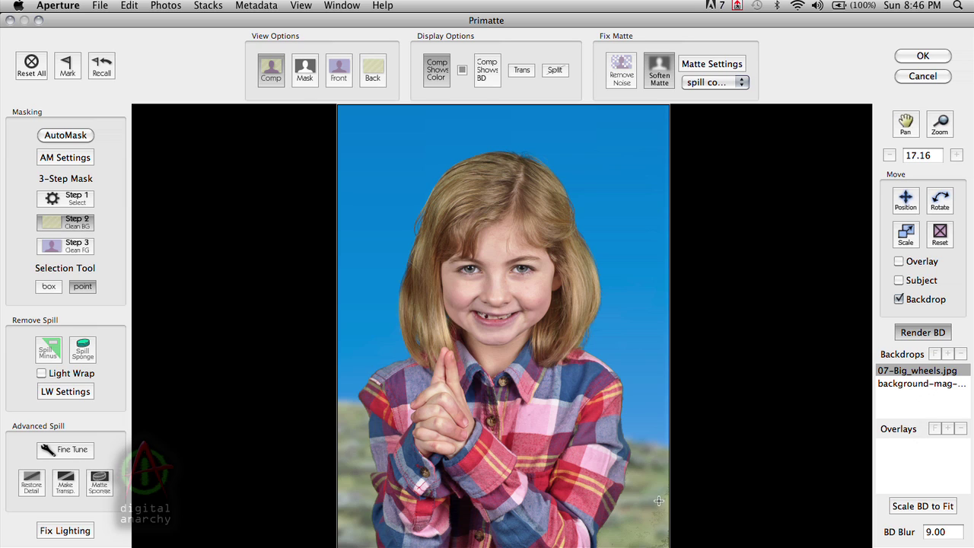
pyautogui.click(48, 288)
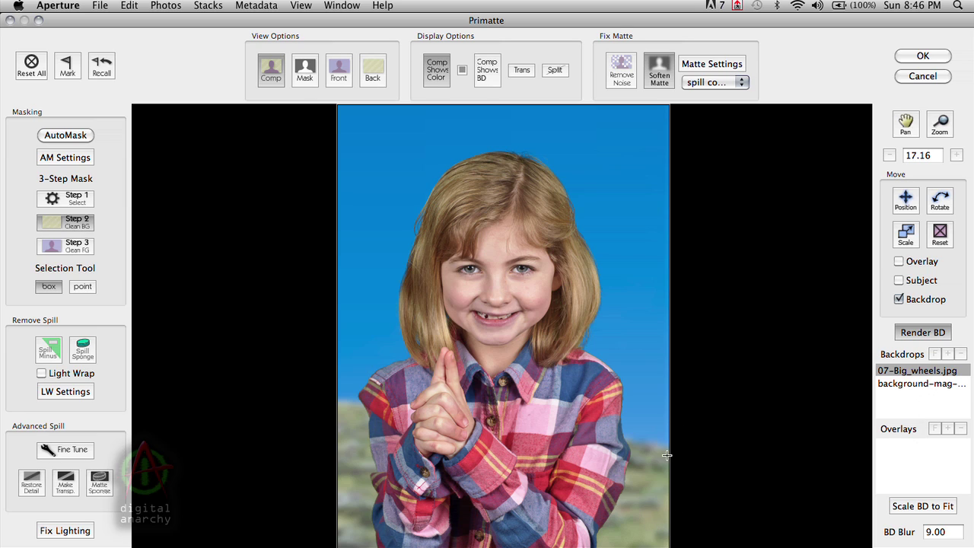
pyautogui.click(923, 55)
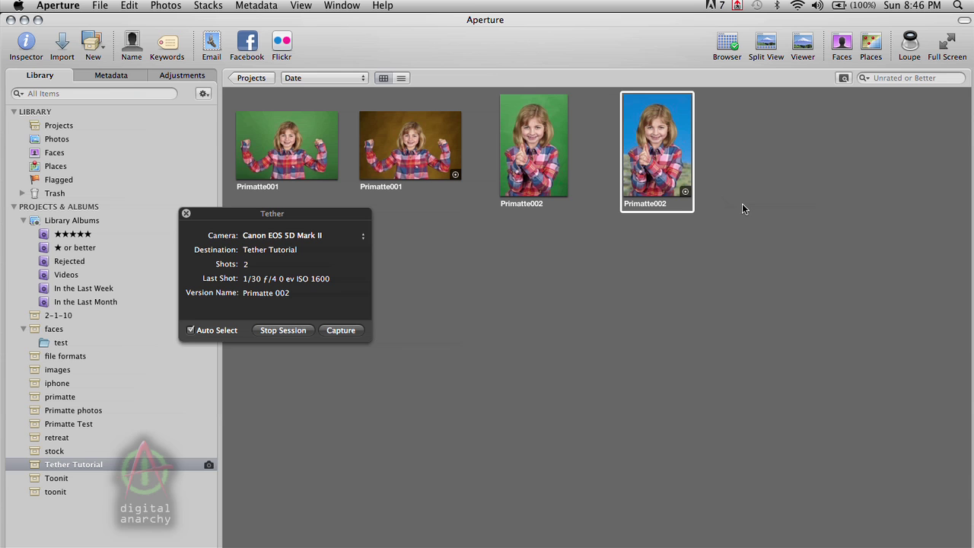